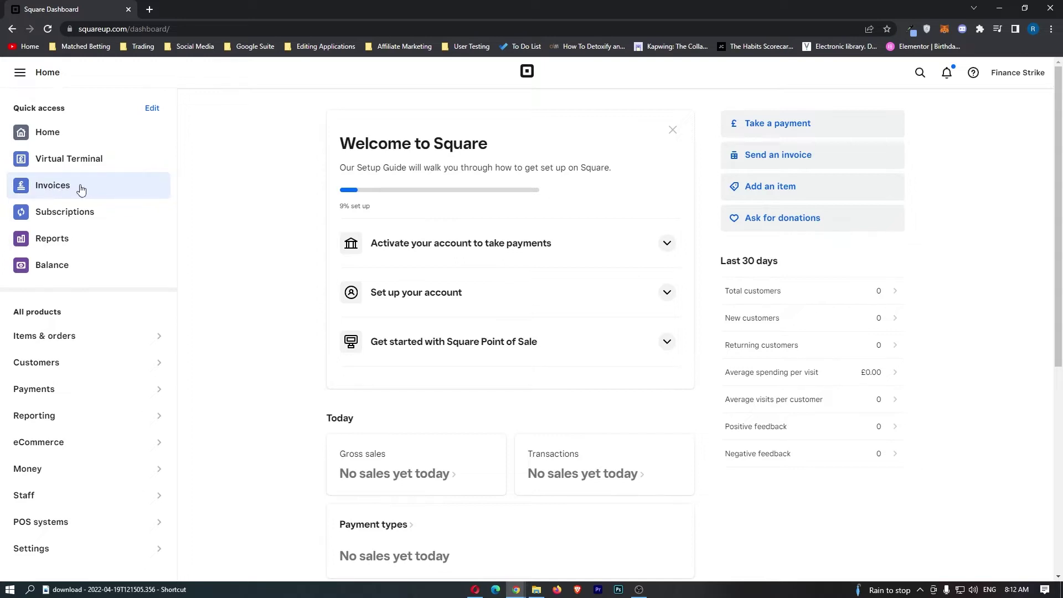
Start a new invoice, skip the walkthrough, and create a new customer from the typed email.
click(53, 190)
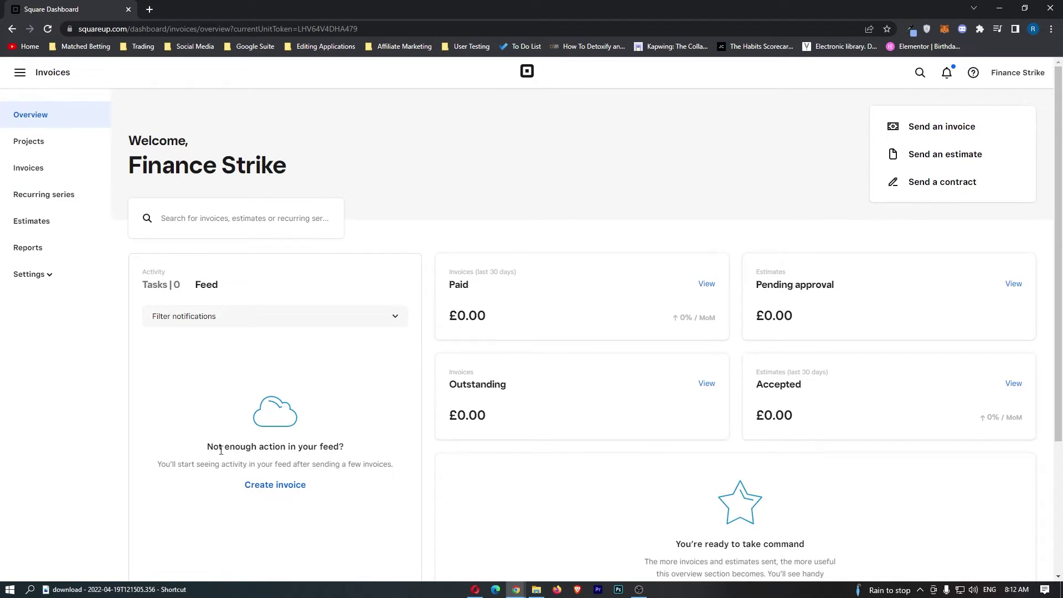
click(277, 487)
click(445, 519)
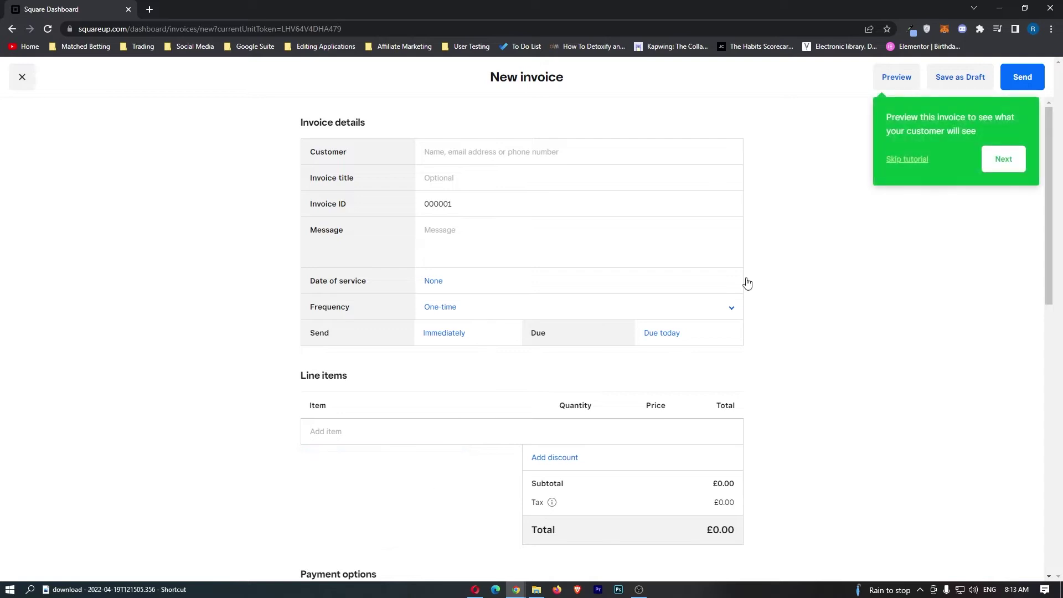
click(1021, 161)
click(935, 165)
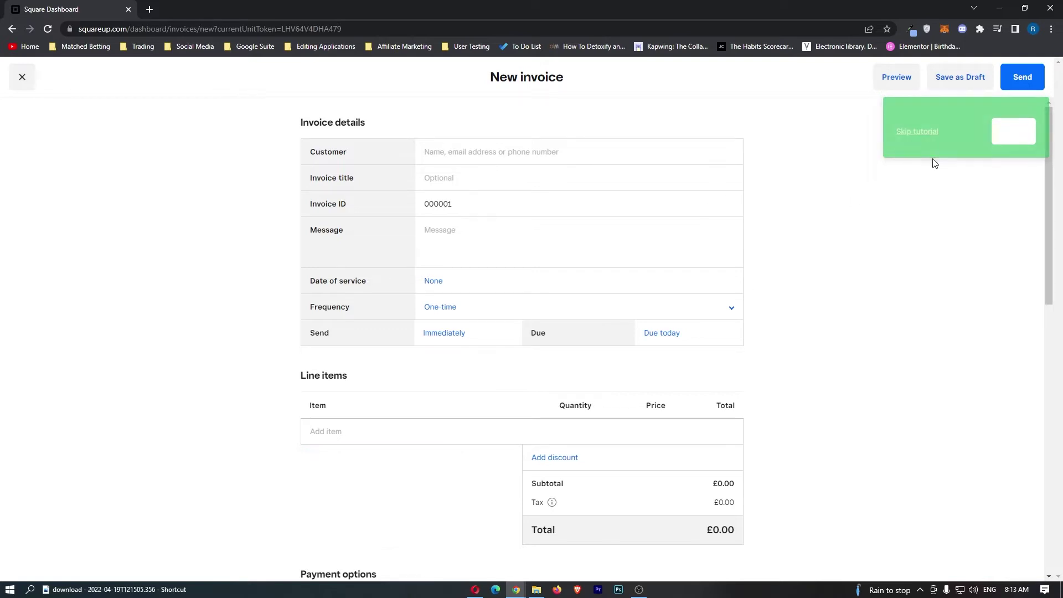
click(460, 155)
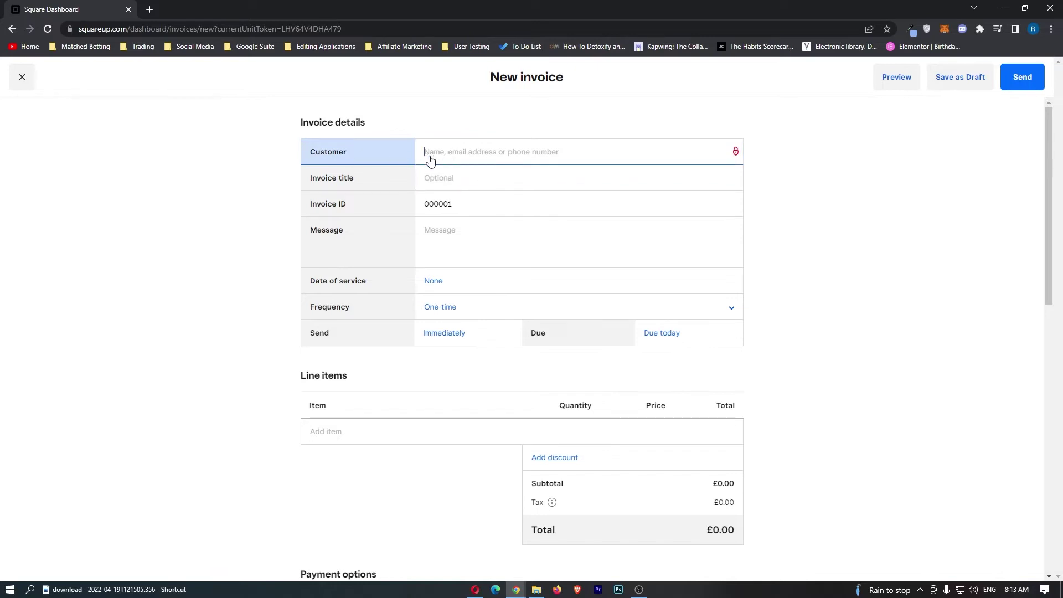
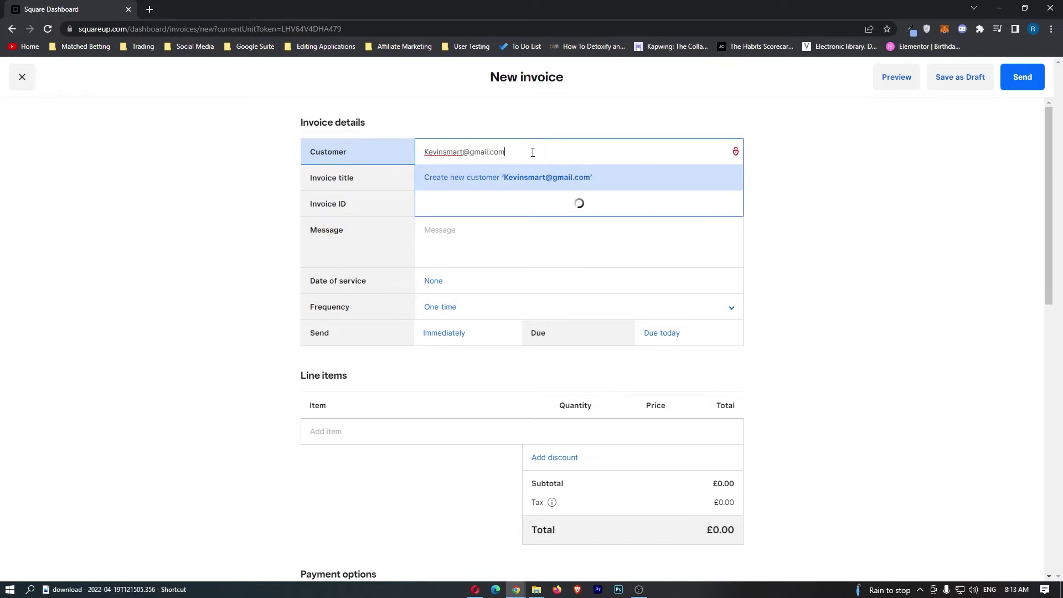
click(596, 178)
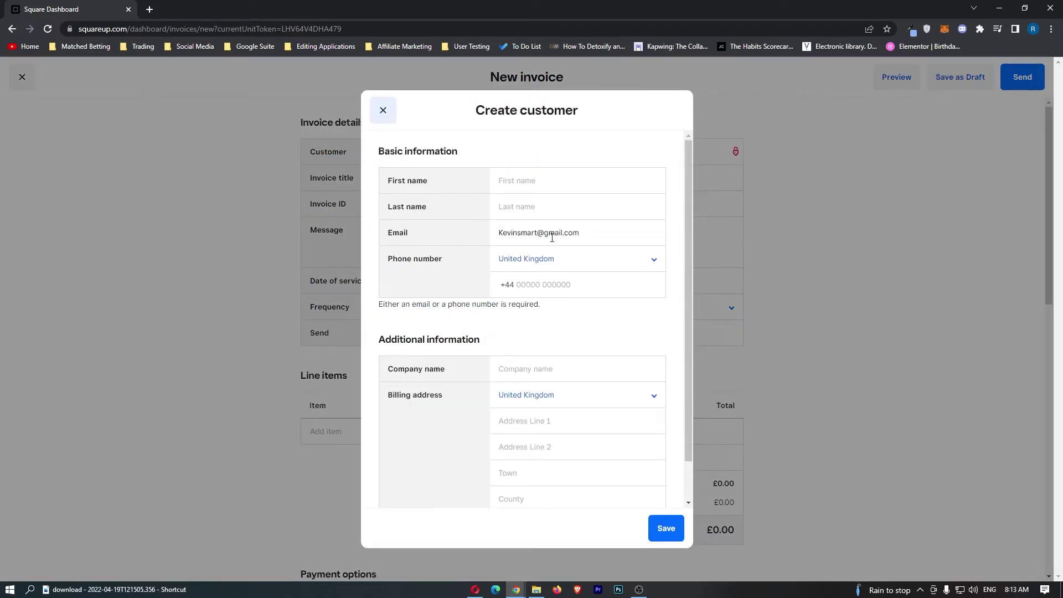
drag(582, 234, 499, 232)
click(572, 232)
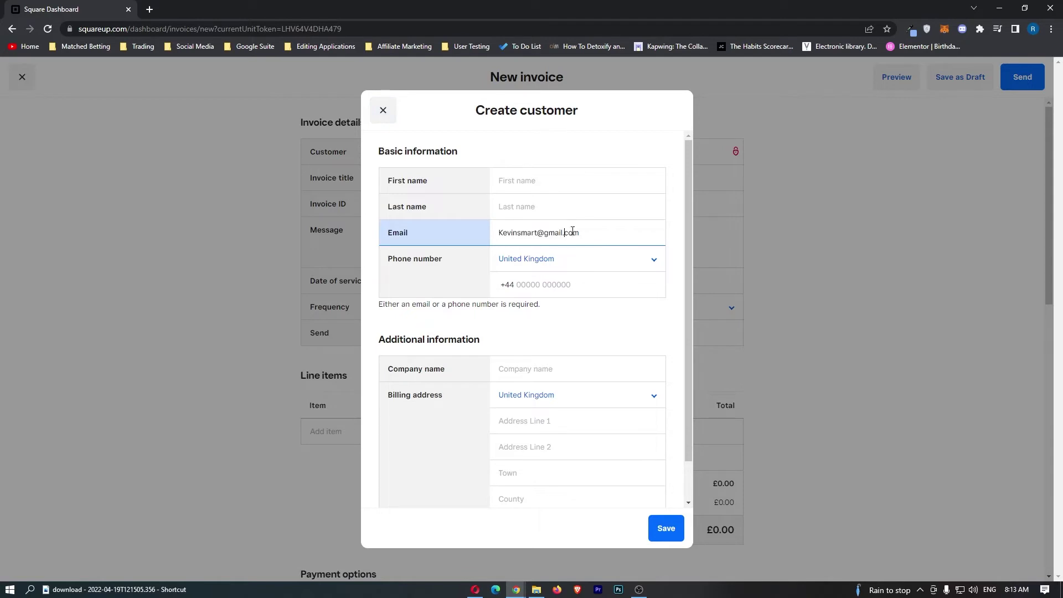
click(544, 180)
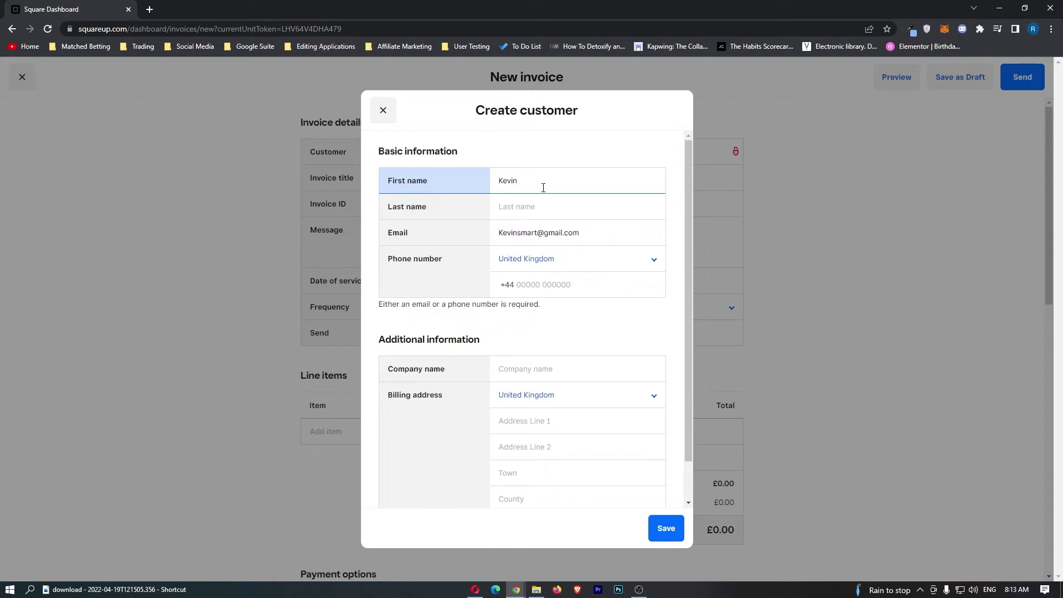
click(542, 198)
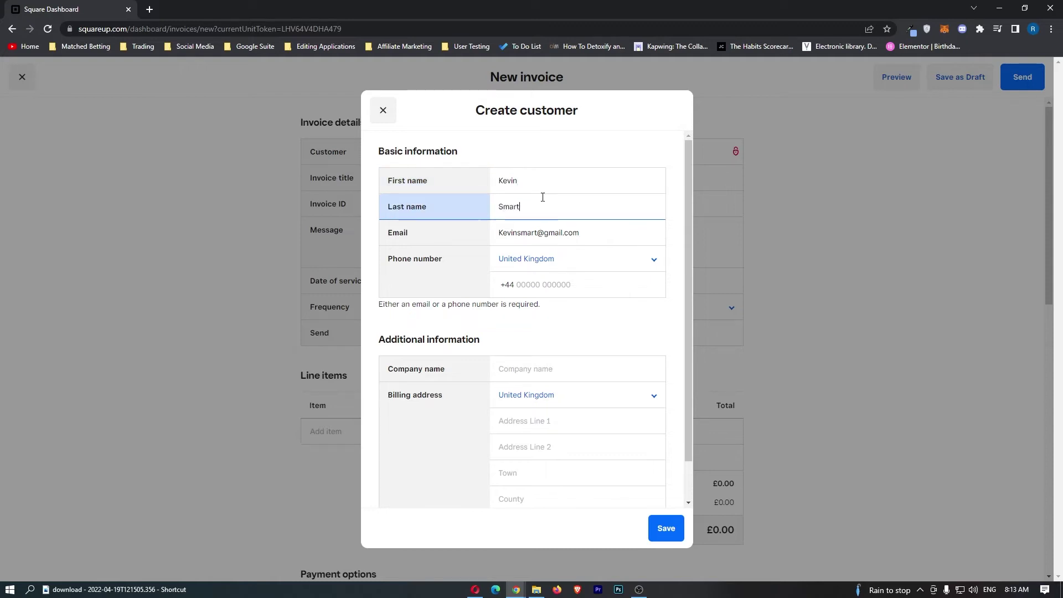
click(669, 530)
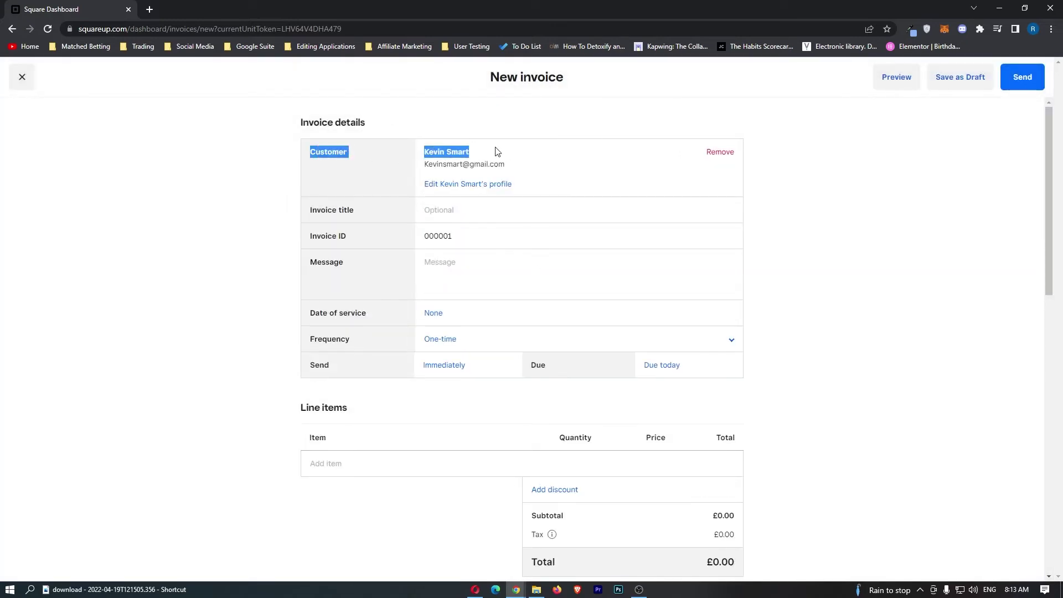
drag(309, 151, 518, 167)
click(827, 204)
Title the invoice 'Online Education' and add a placeholder message.
click(361, 211)
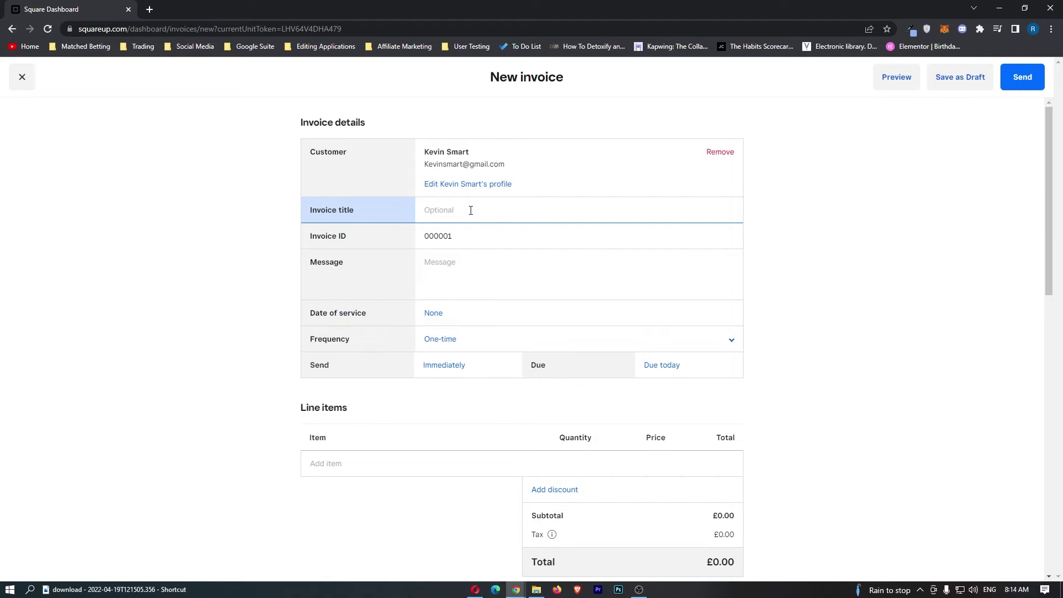
text(Online Ed)
text(ucation)
click(449, 264)
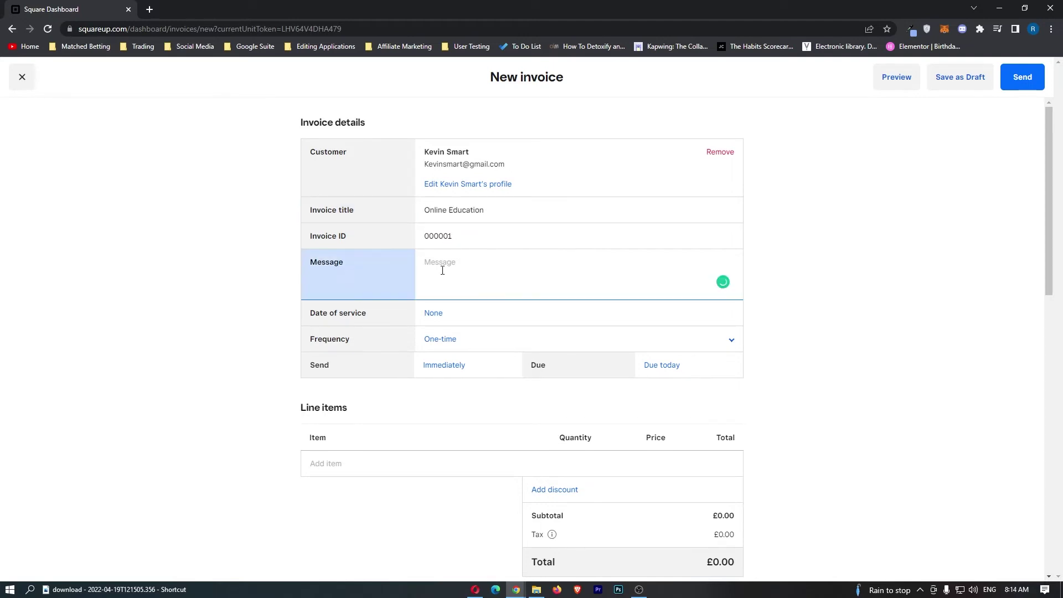
text(jenjifnweigrngeibnrjig)
text(ngruid)
click(360, 314)
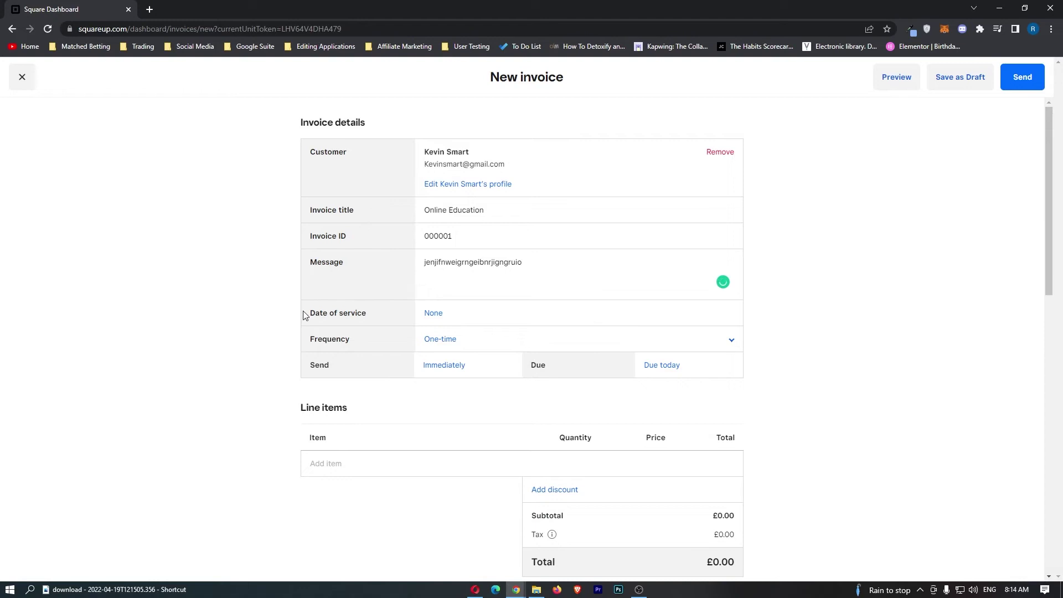
drag(305, 313, 398, 310)
click(382, 319)
Set the service date to 01/07/2022 and keep the frequency One-time.
click(433, 313)
click(525, 392)
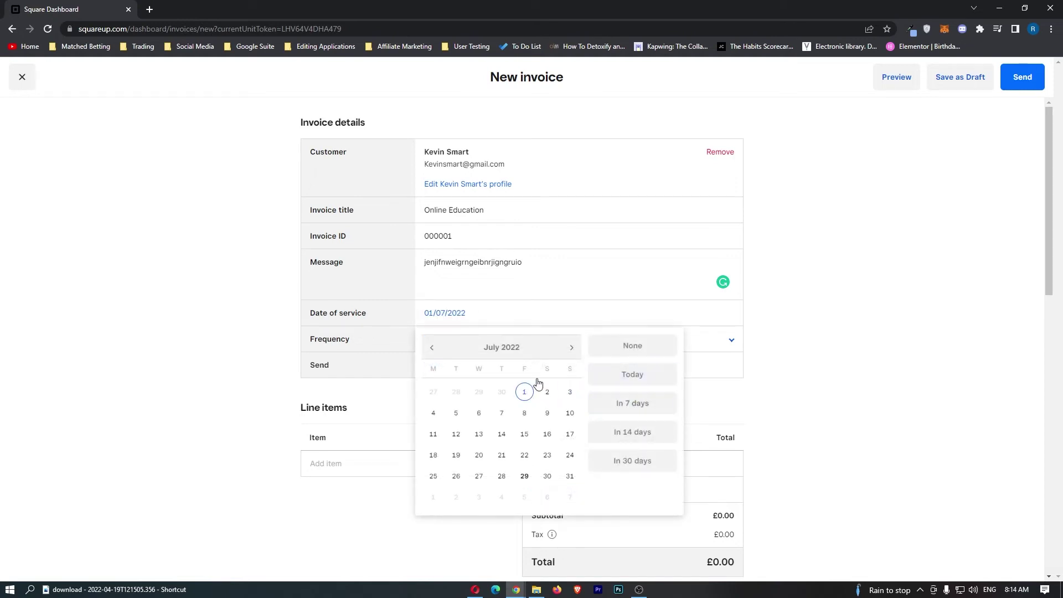
double_click(366, 345)
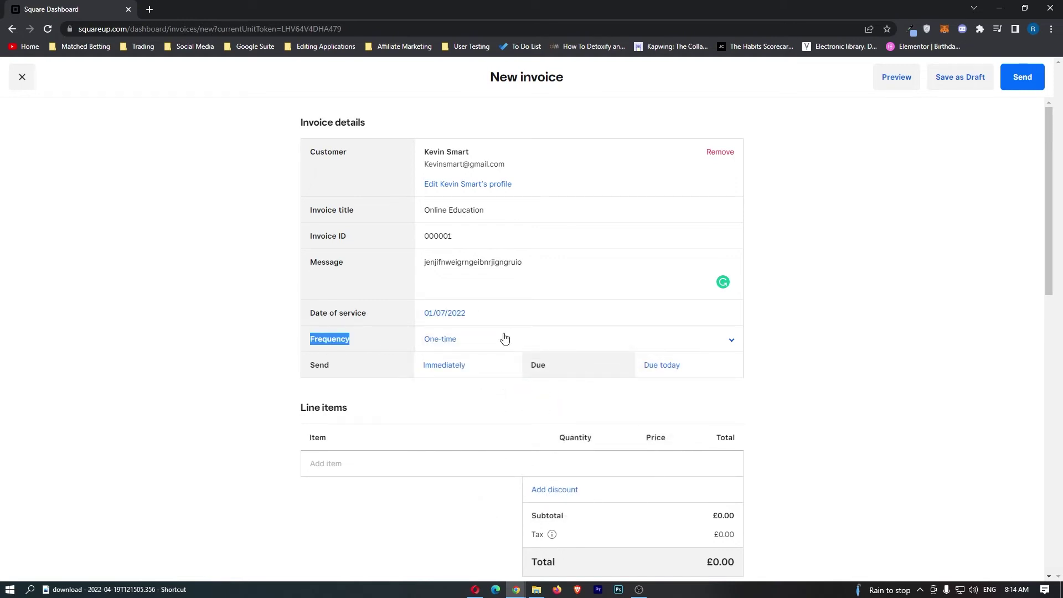
click(465, 340)
click(468, 356)
Make the invoice due in 7 days, on 05/08/2022.
drag(332, 367, 304, 371)
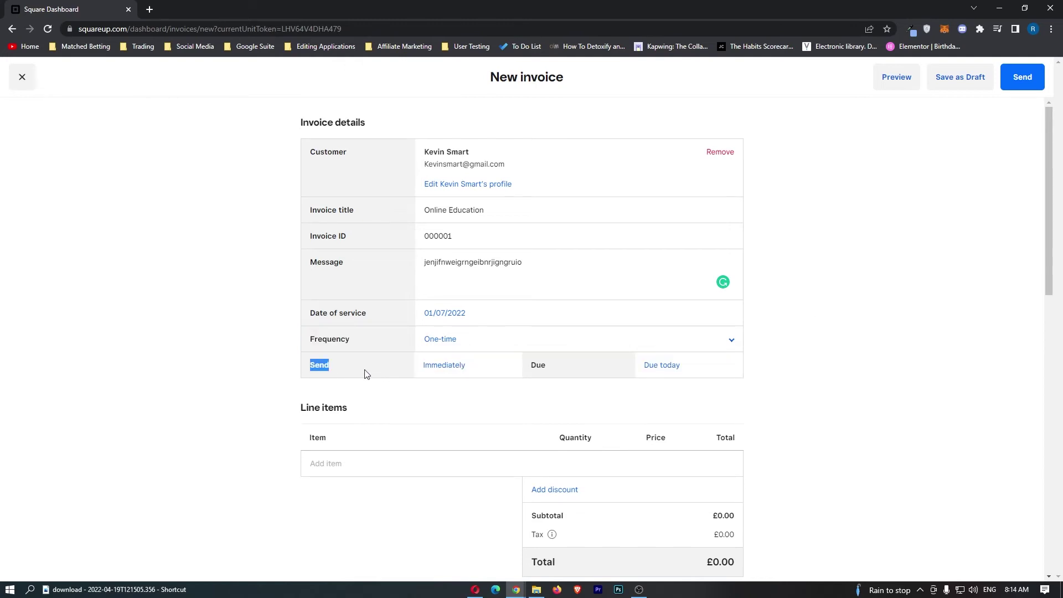
double_click(546, 368)
click(644, 370)
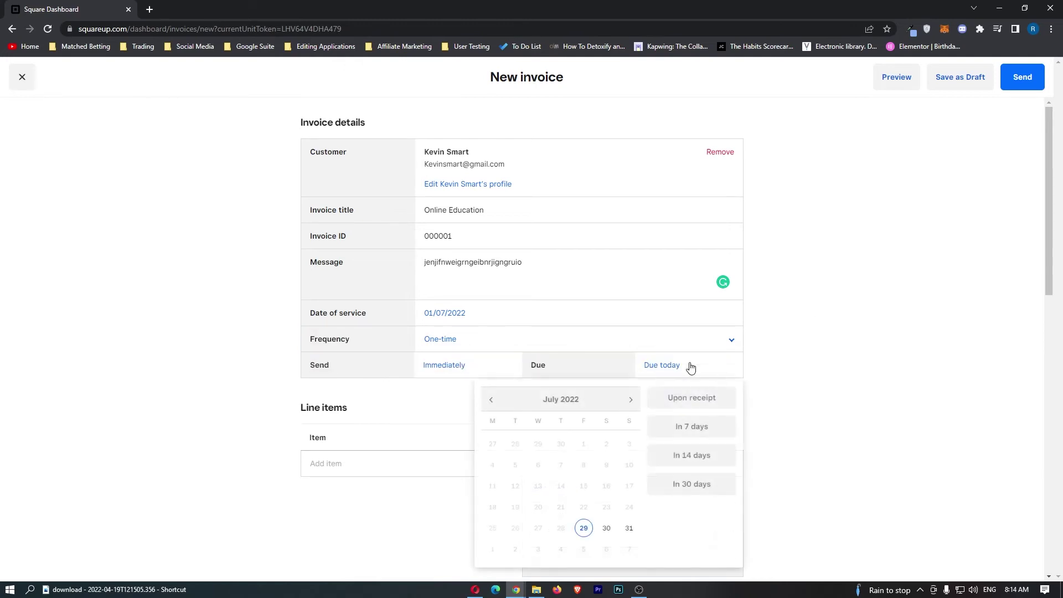
click(691, 433)
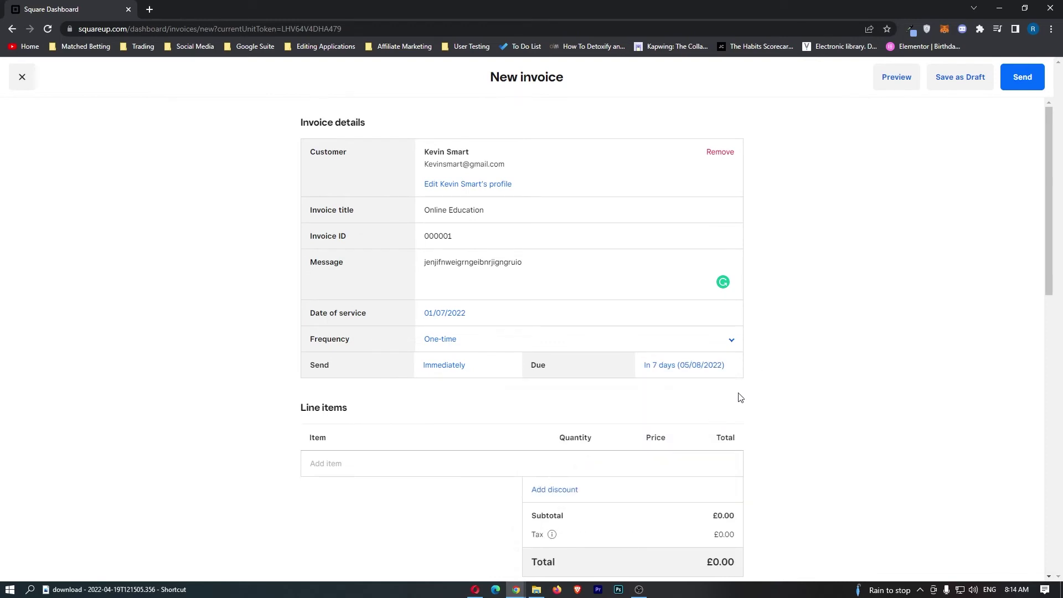
scroll(792, 374, down, 1)
scroll(483, 316, up, 1)
drag(301, 122, 358, 124)
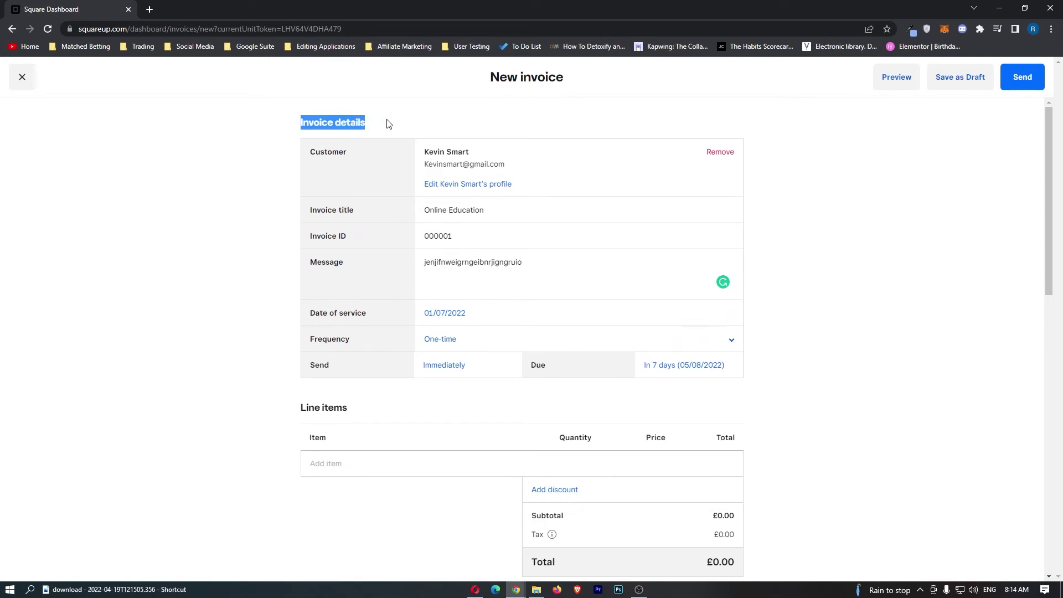
Clear stray text selections and begin an 'Education Program' line item.
click(390, 146)
scroll(383, 218, down, 3)
drag(302, 282, 353, 276)
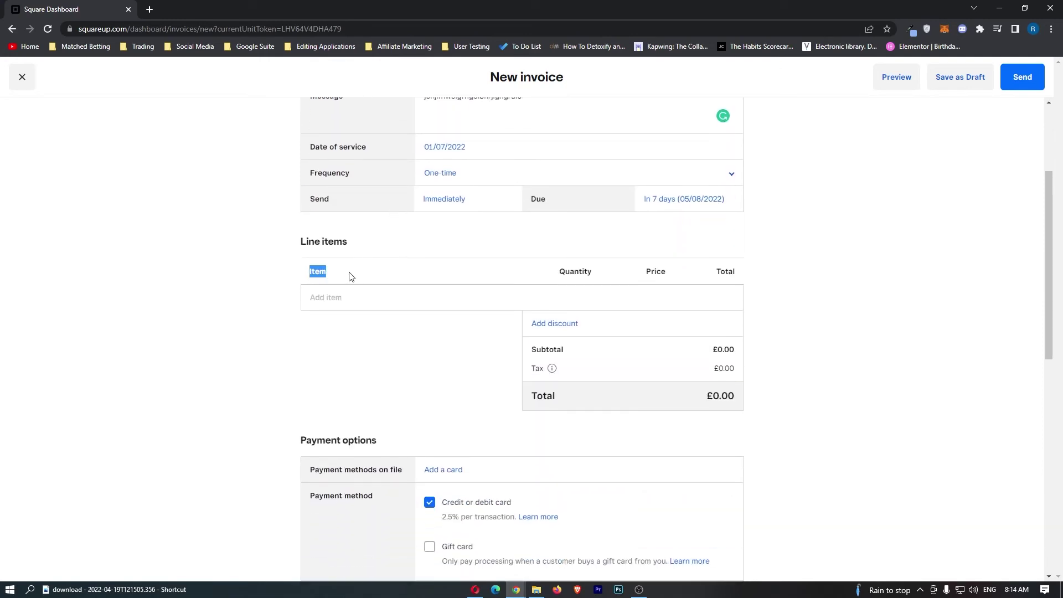
click(362, 276)
drag(281, 247, 327, 245)
click(395, 252)
click(355, 299)
text(Education Program)
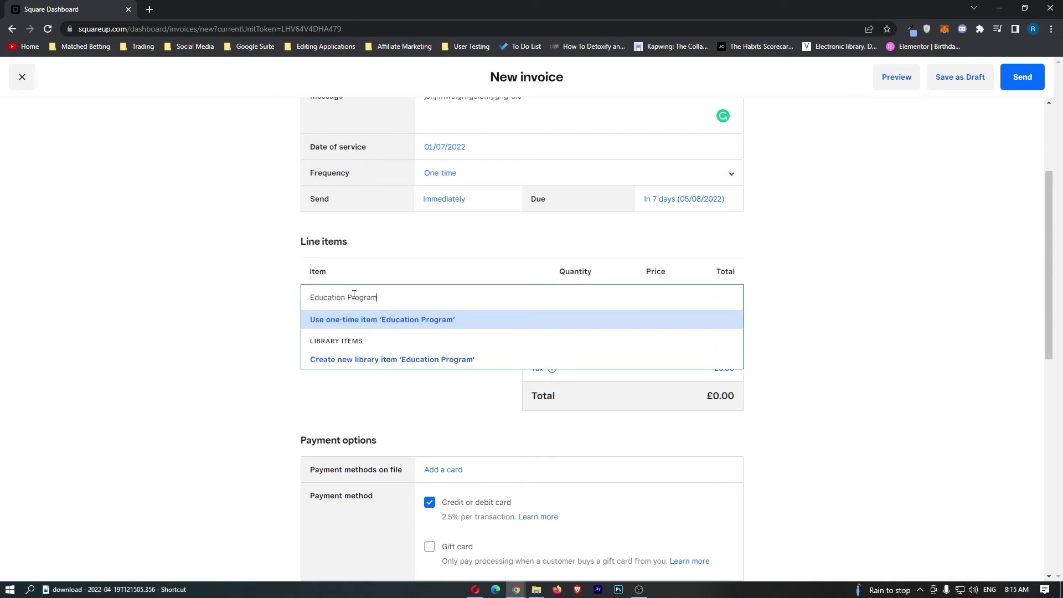
Save Education Program as a library item, its name as SKU, priced £499.00.
click(401, 358)
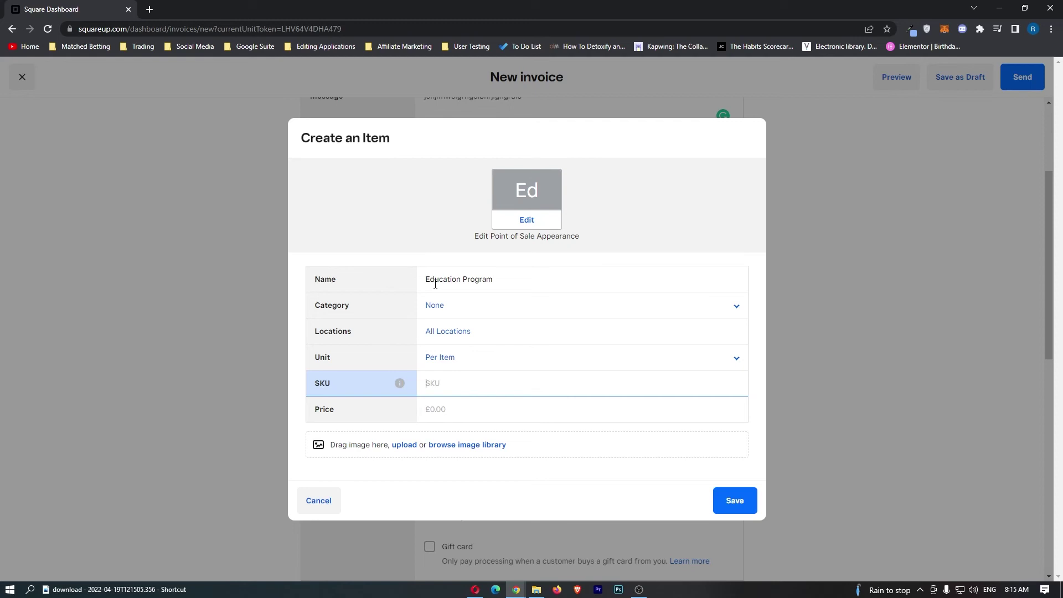
triple_click(436, 284)
key(ctrl+c)
click(475, 392)
key(ctrl+v)
click(479, 400)
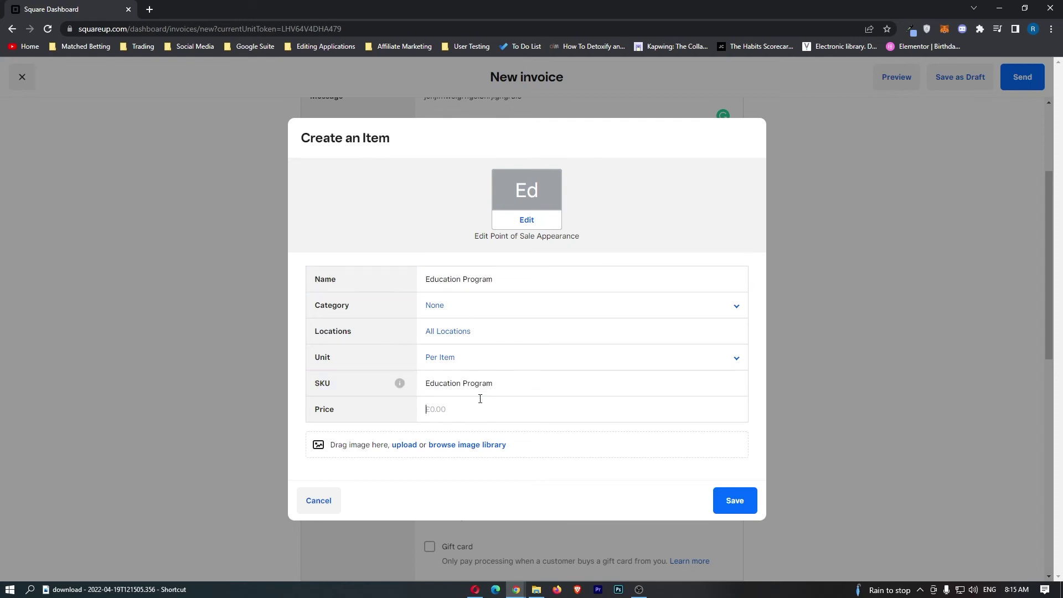
text(499)
key(Return)
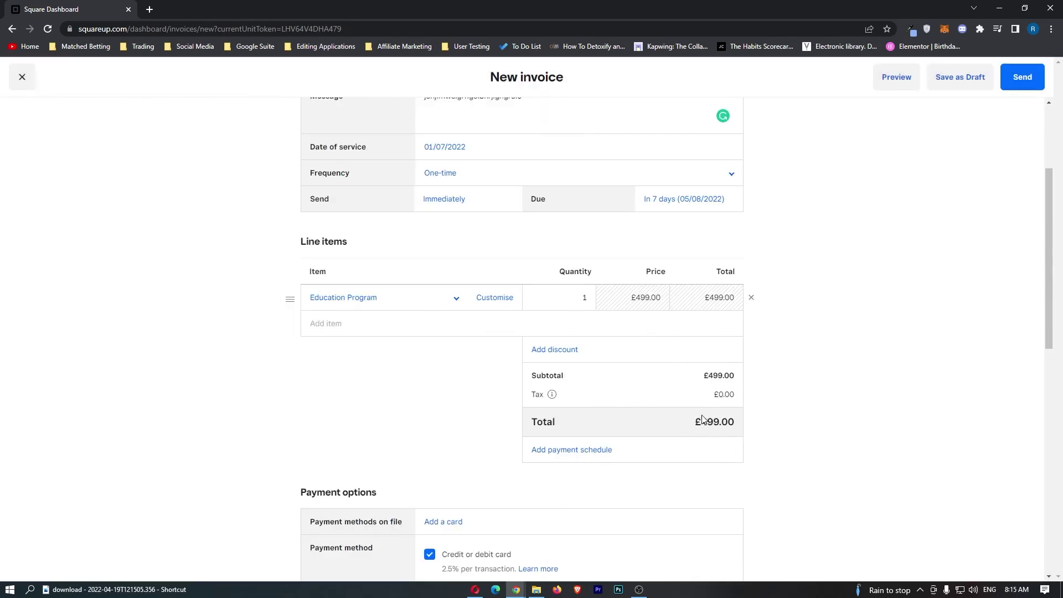
drag(693, 423, 731, 423)
click(801, 409)
scroll(803, 408, down, 2)
scroll(804, 408, down, 1)
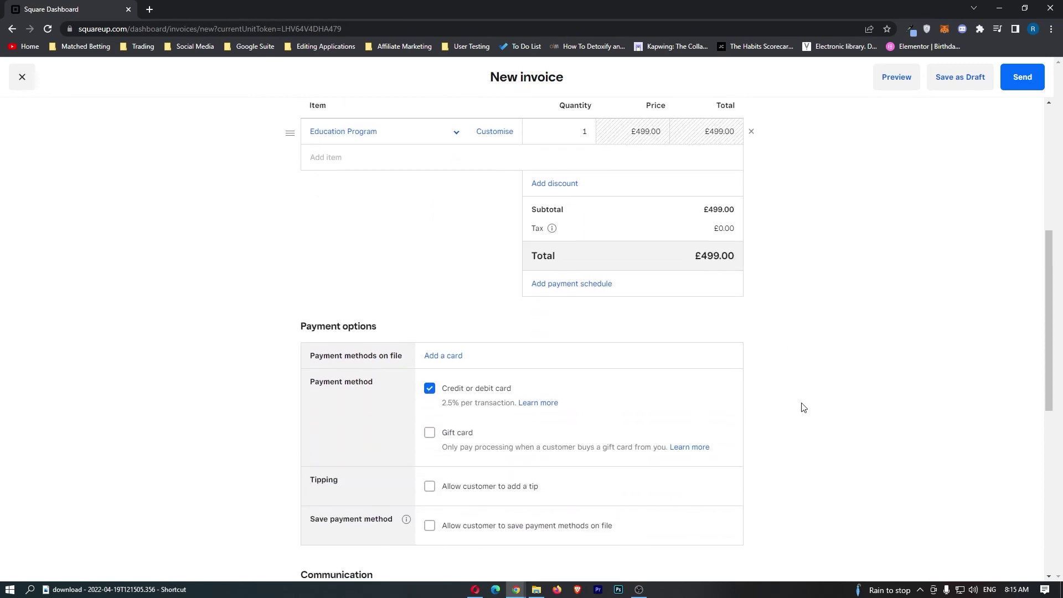
click(321, 332)
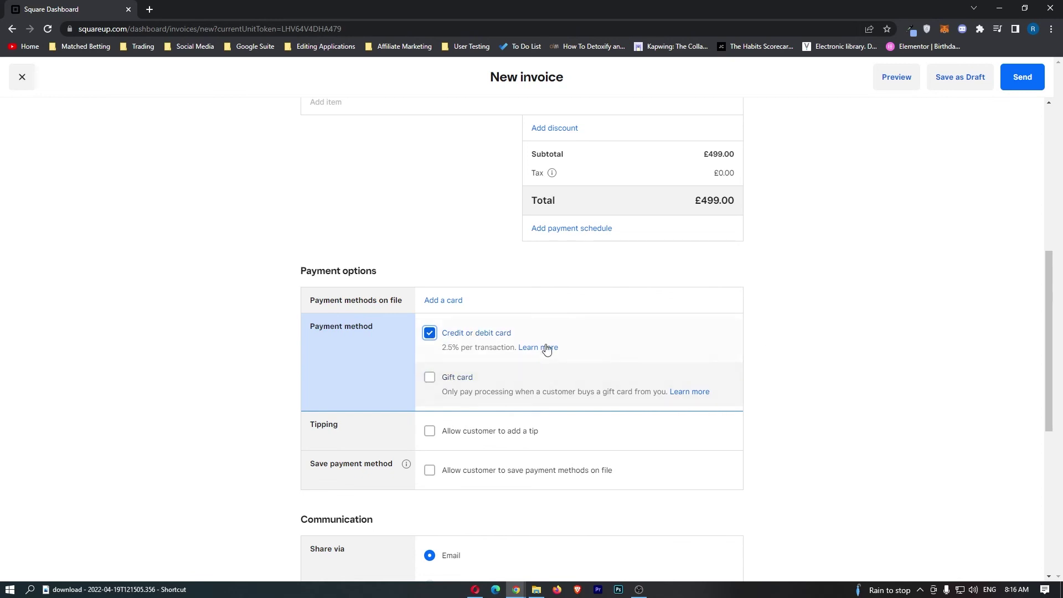
click(468, 335)
click(439, 334)
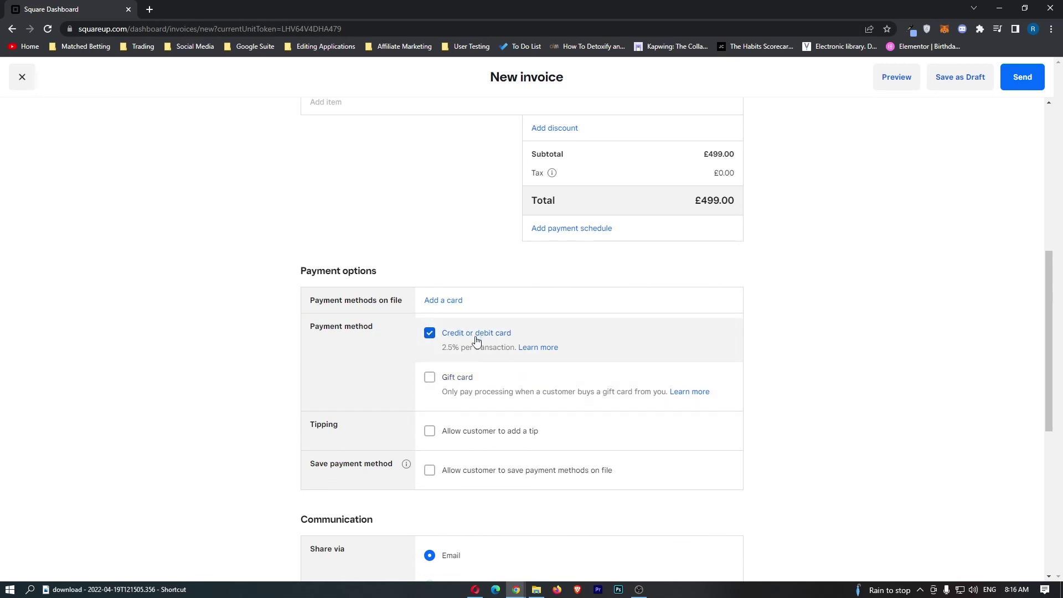
scroll(518, 338, down, 1)
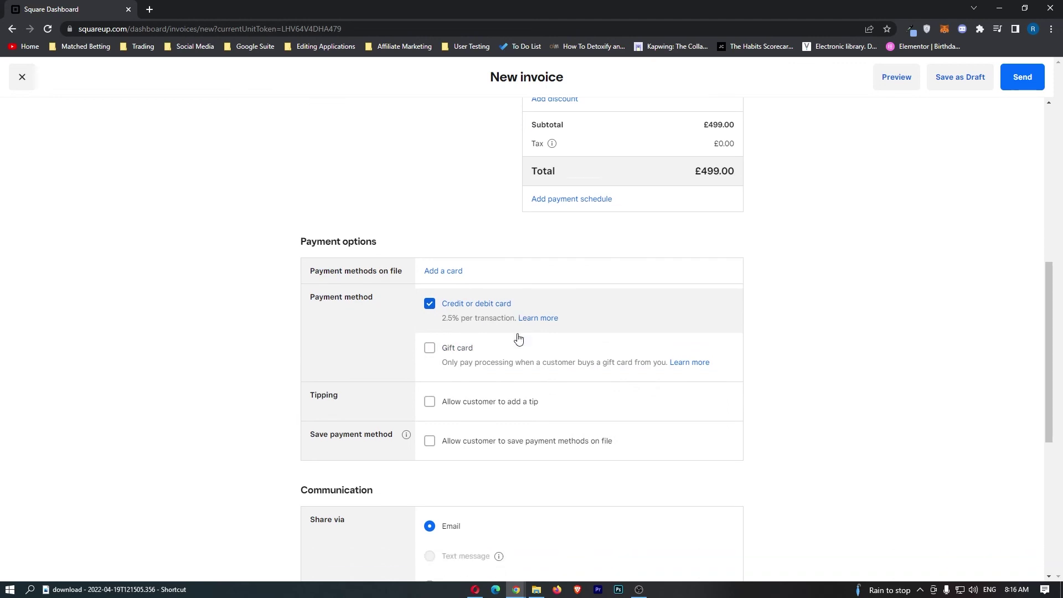
scroll(519, 338, down, 2)
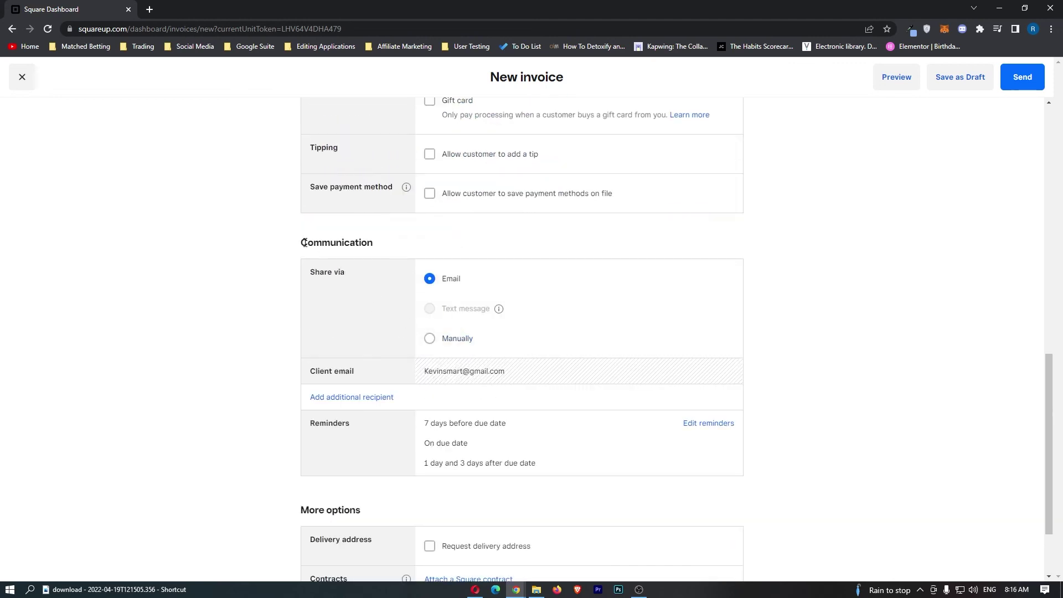
drag(303, 244, 382, 244)
click(316, 285)
scroll(319, 445, down, 1)
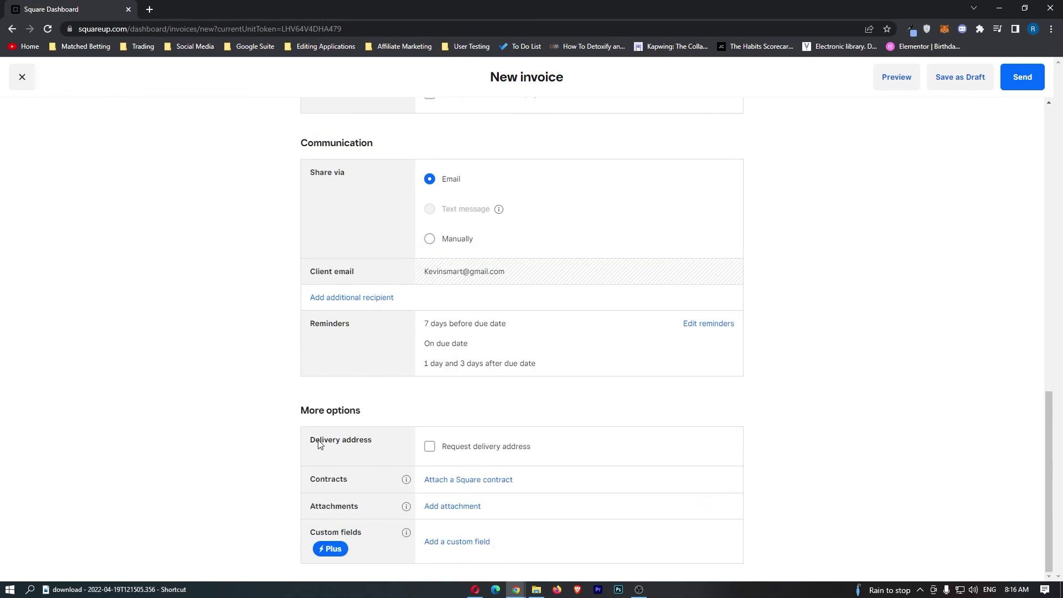
scroll(323, 434, up, 10)
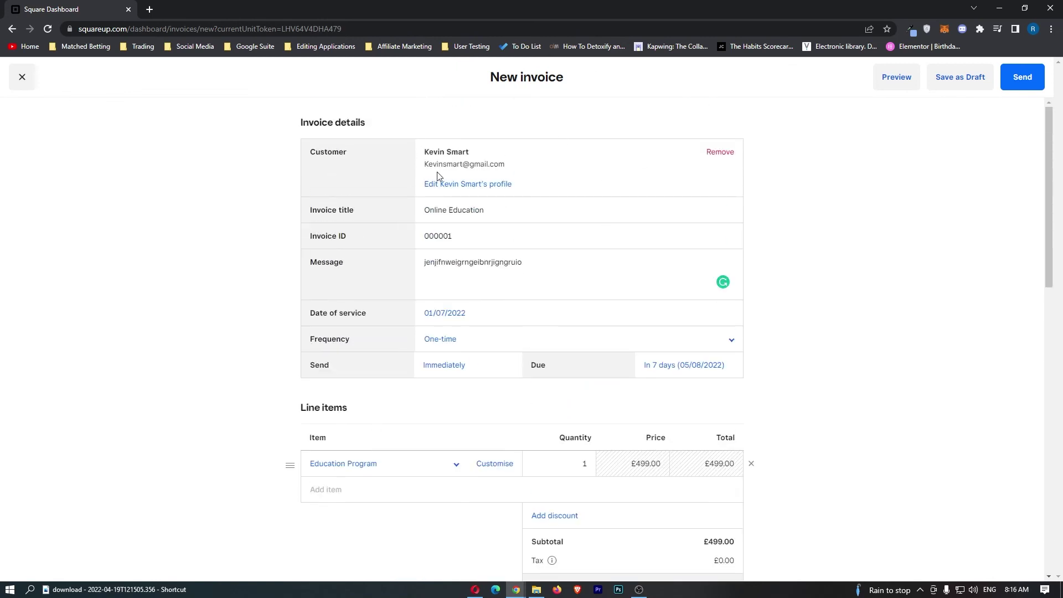
click(1027, 82)
drag(508, 165, 420, 171)
click(484, 173)
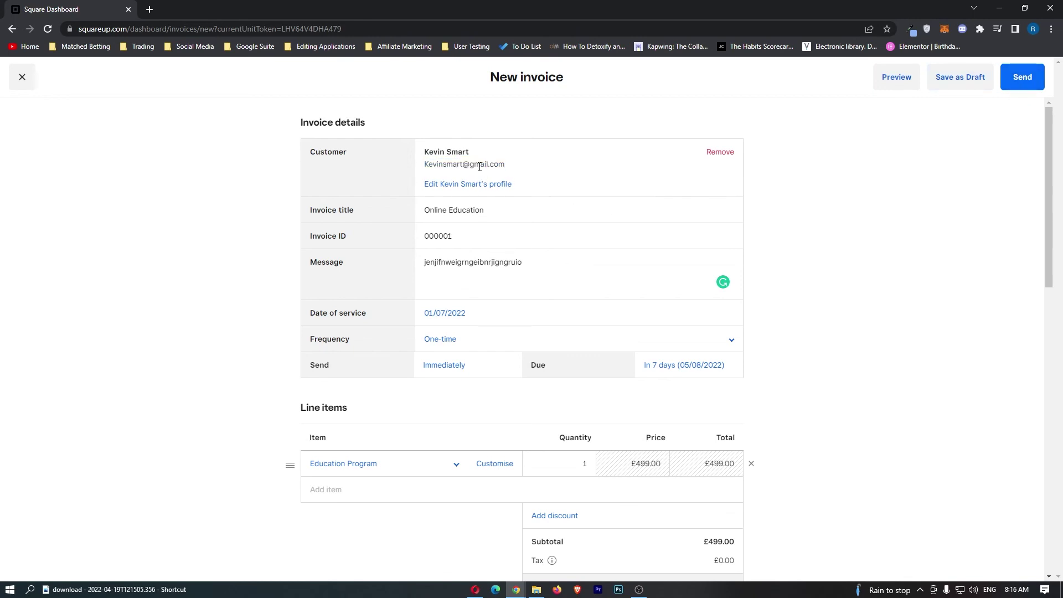